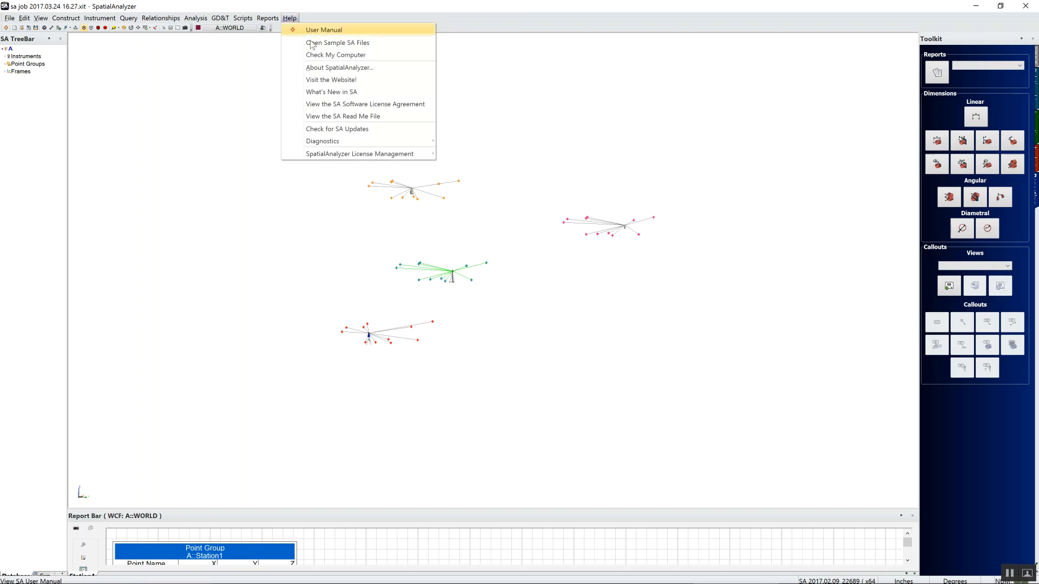
- Open the sample job USMN.xit without saving the current job, and accept the default name assigned to it
{"action": "left_click", "coordinate": [324, 43]}
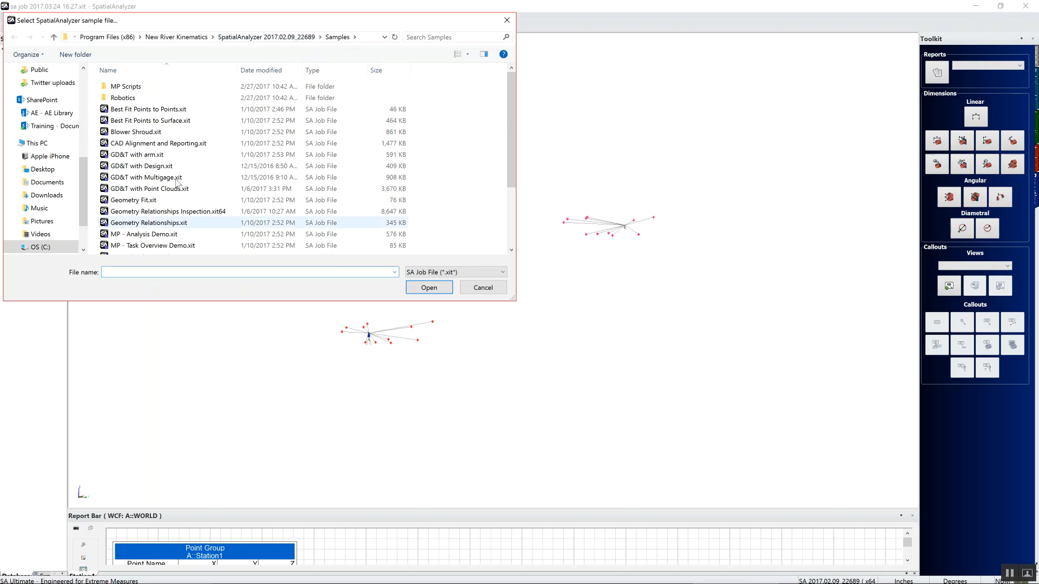
{"action": "scroll", "coordinate": [138, 216], "scroll_direction": "down", "scroll_amount": 3}
{"action": "left_click", "coordinate": [132, 249]}
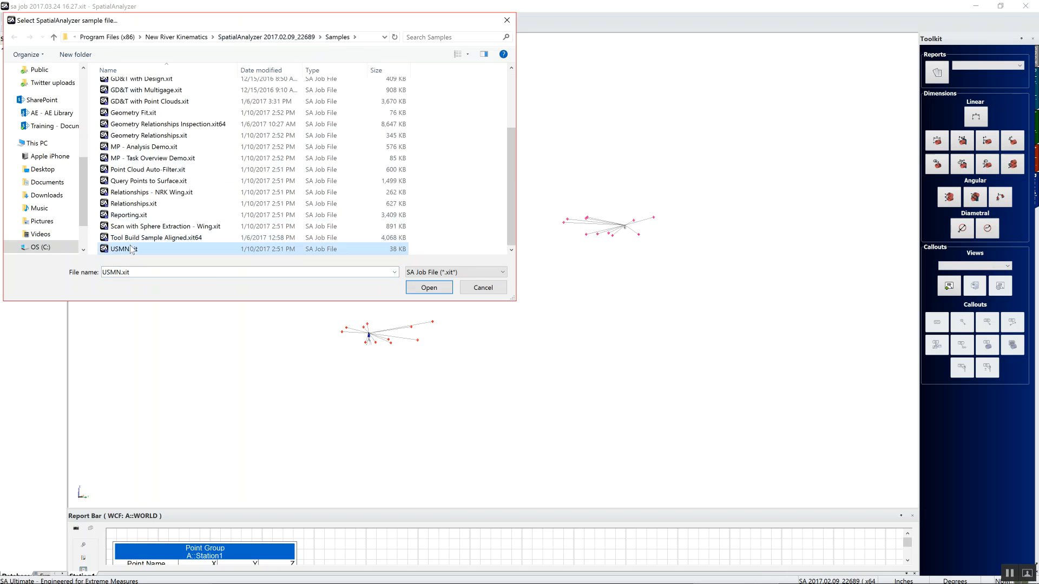
{"action": "left_click", "coordinate": [436, 288]}
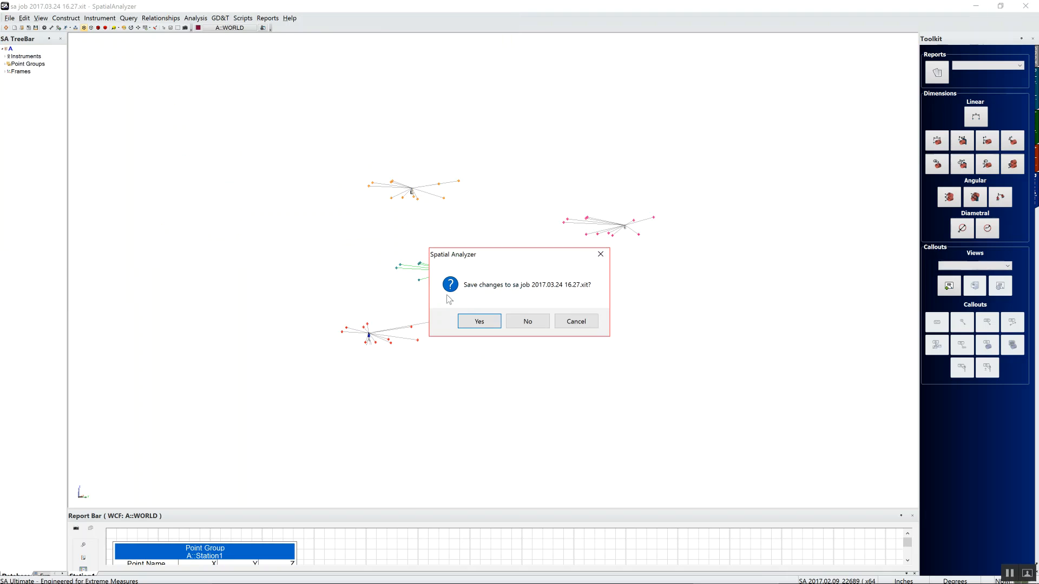
{"action": "left_click", "coordinate": [521, 324]}
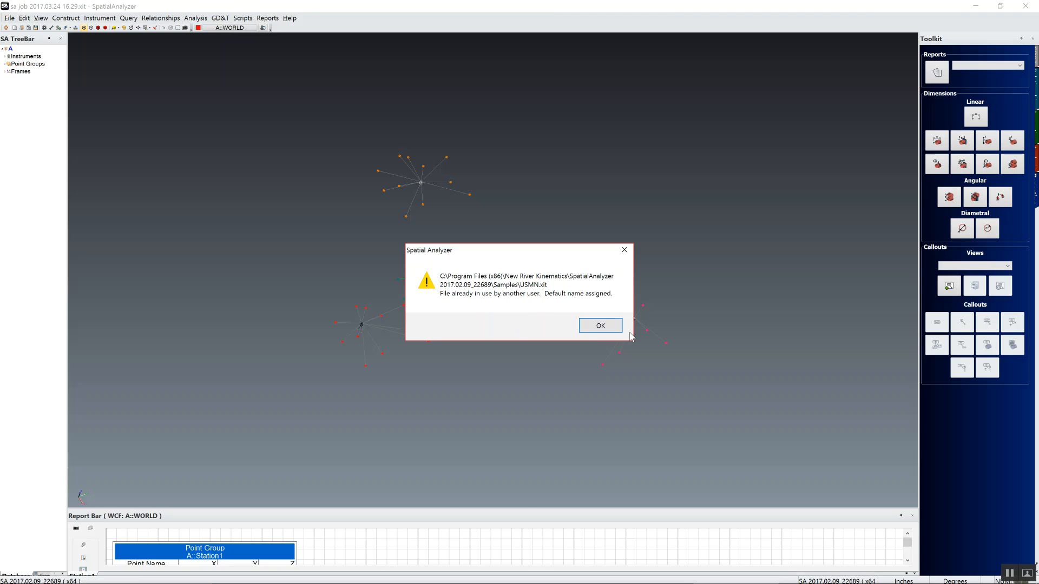
{"action": "left_click", "coordinate": [596, 327]}
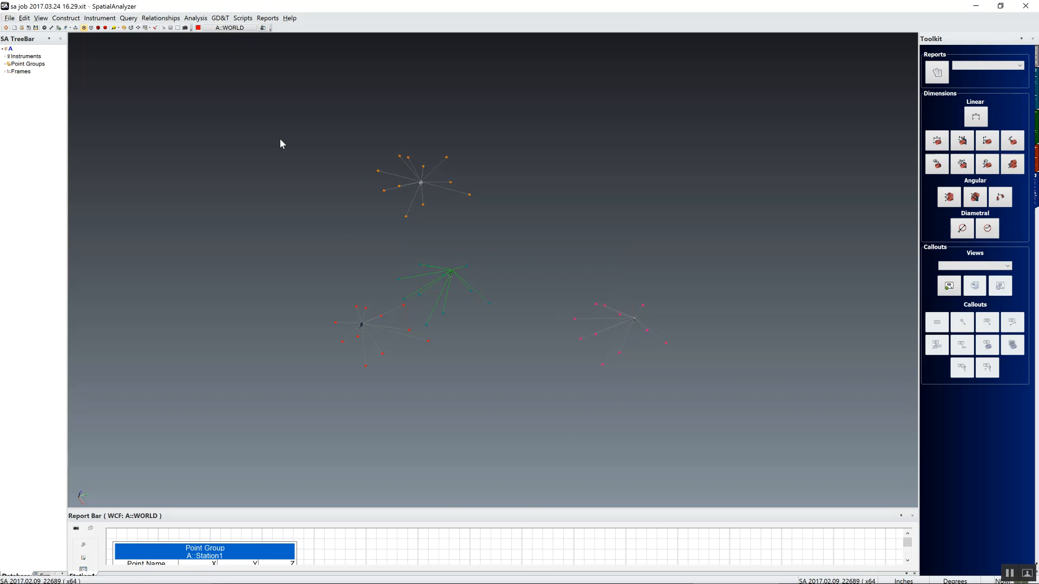
- Set the graphics view background to white
{"action": "left_click", "coordinate": [123, 29]}
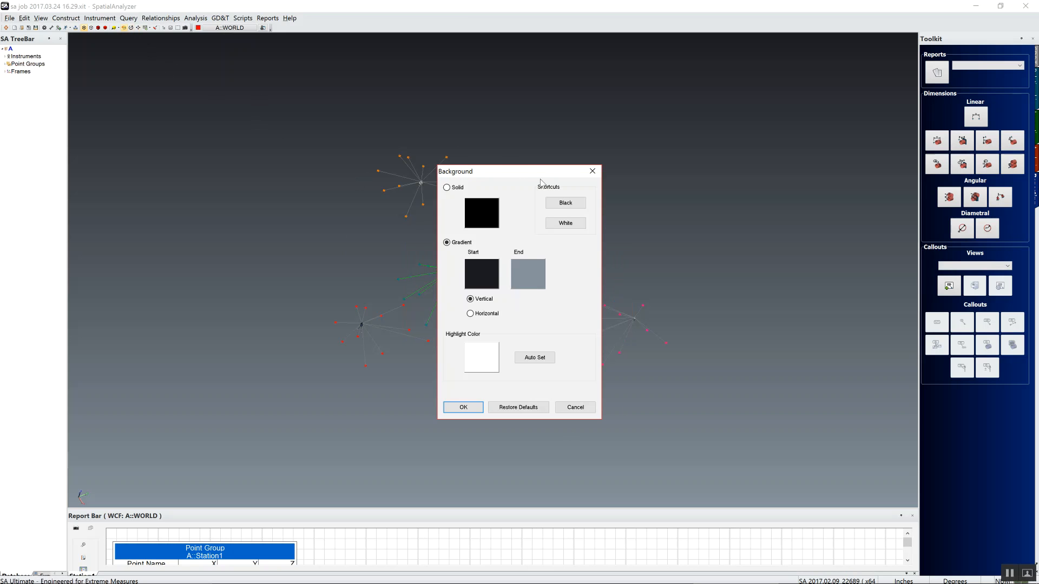
{"action": "left_click", "coordinate": [565, 223]}
{"action": "left_click_drag", "start_coordinate": [510, 311], "coordinate": [521, 352]}
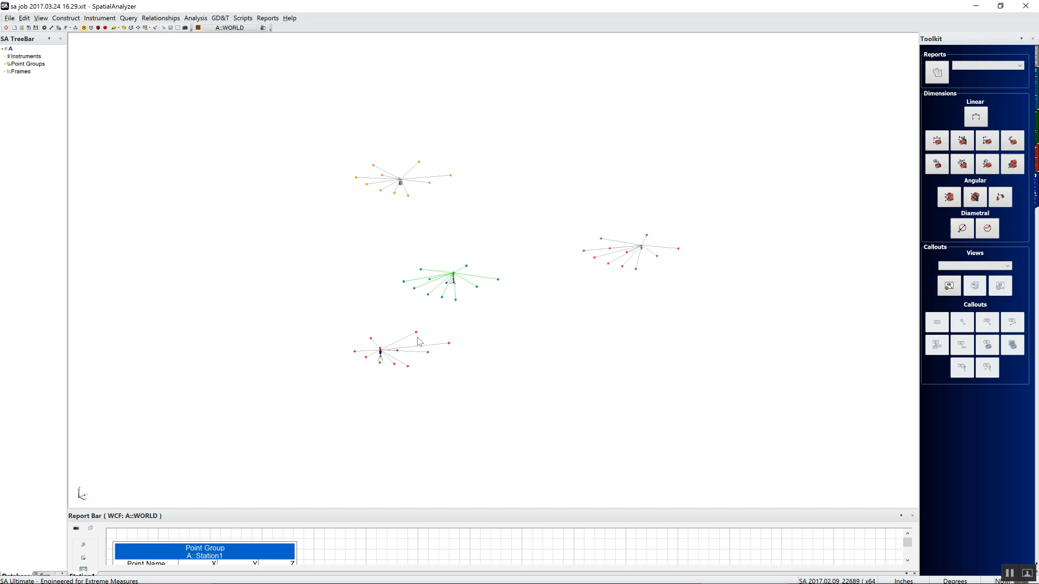
{"action": "middle_click_drag", "start_coordinate": [463, 393], "coordinate": [482, 381]}
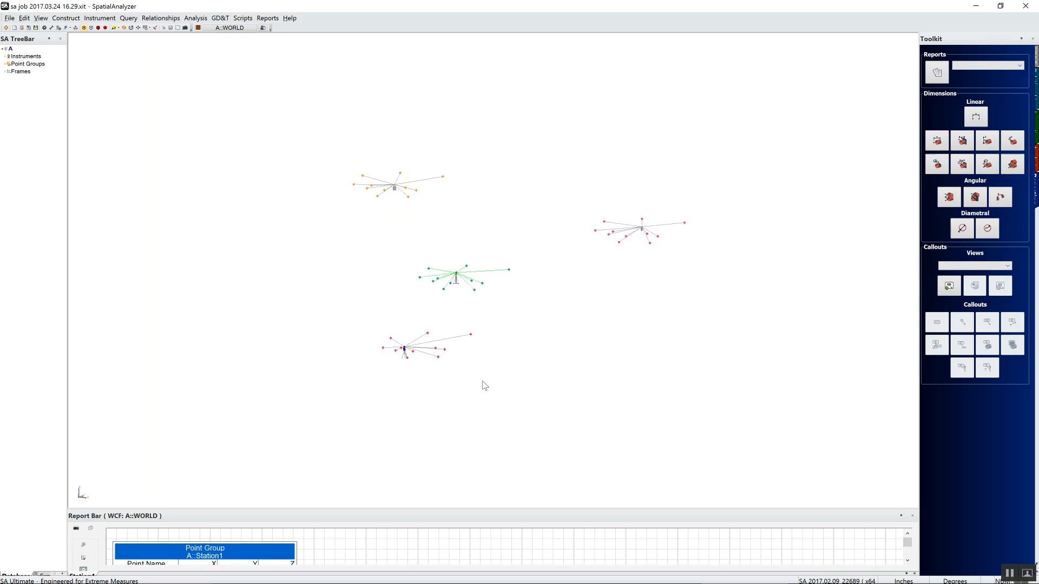
- Expand the Station1 and Station2 point groups to compare the point names they contain
{"action": "left_click", "coordinate": [6, 64]}
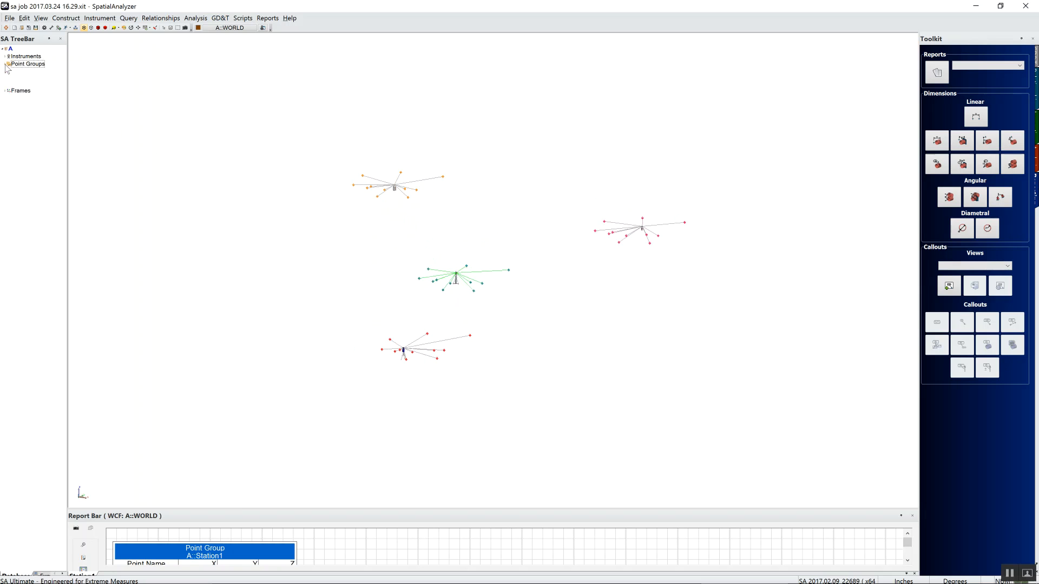
{"action": "left_click", "coordinate": [7, 71]}
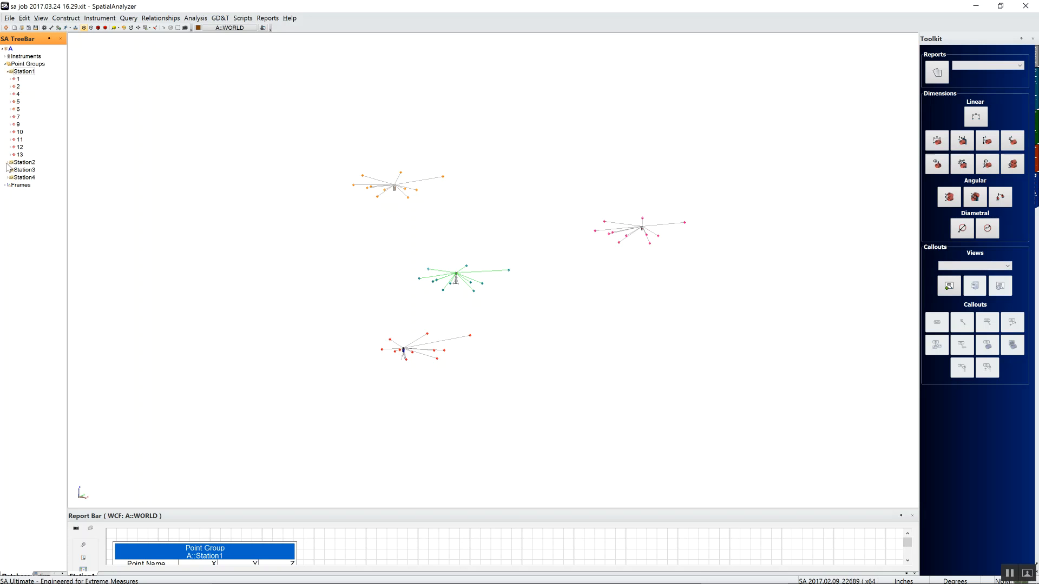
{"action": "left_click", "coordinate": [7, 163]}
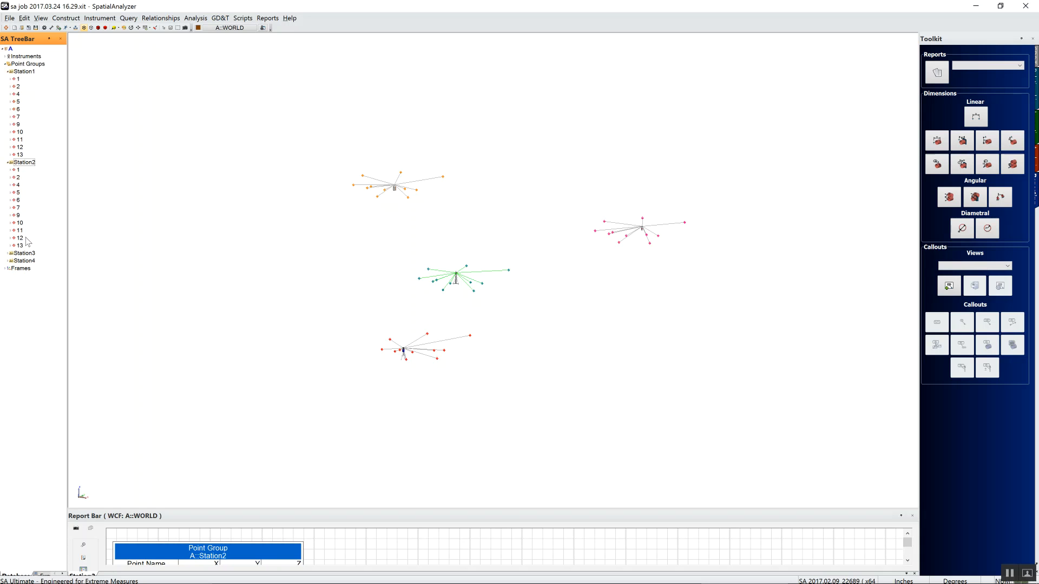
{"action": "left_click", "coordinate": [24, 18]}
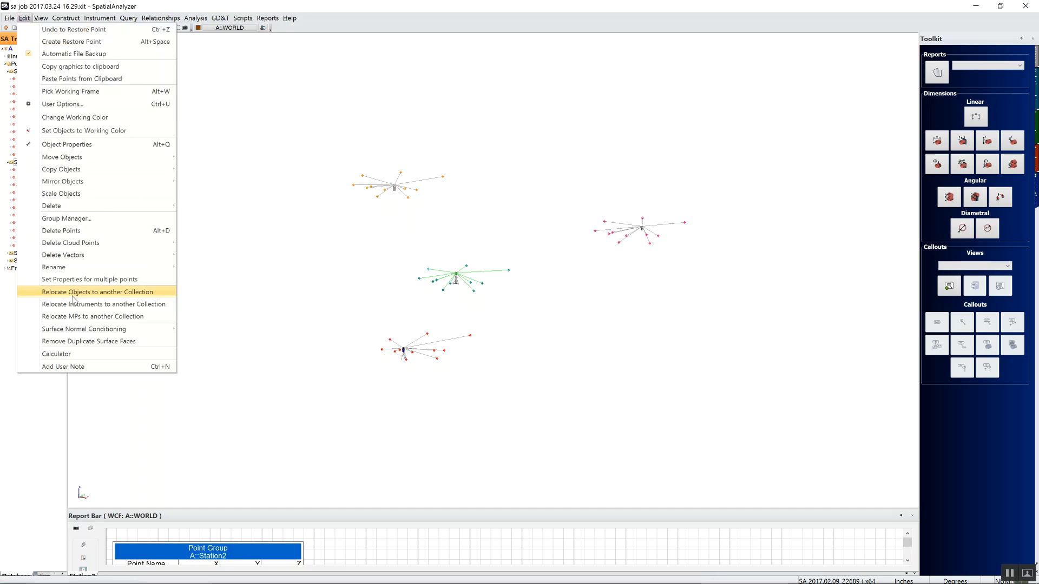
{"action": "mouse_move", "coordinate": [68, 267]}
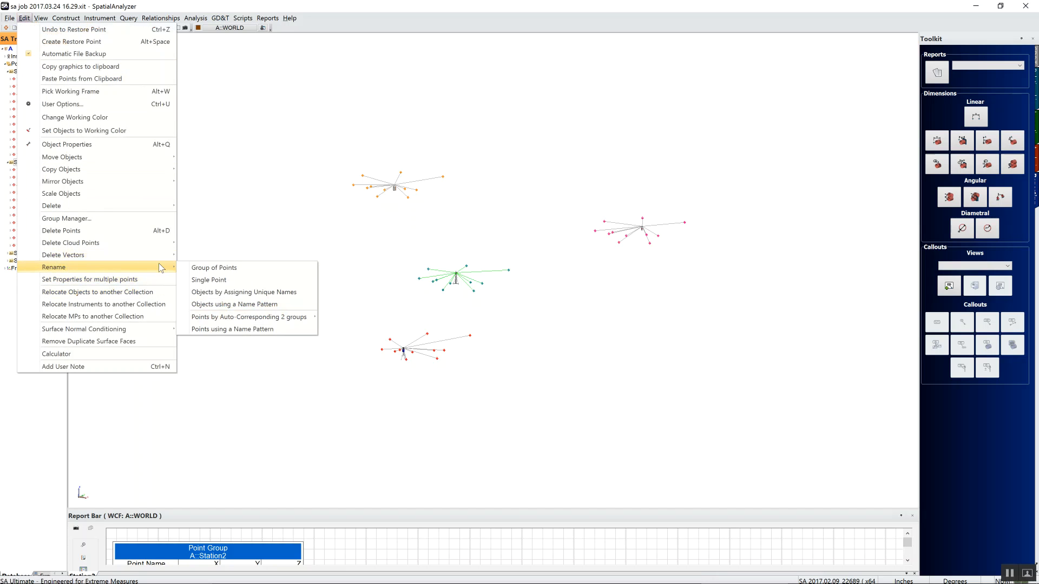
{"action": "mouse_move", "coordinate": [227, 317]}
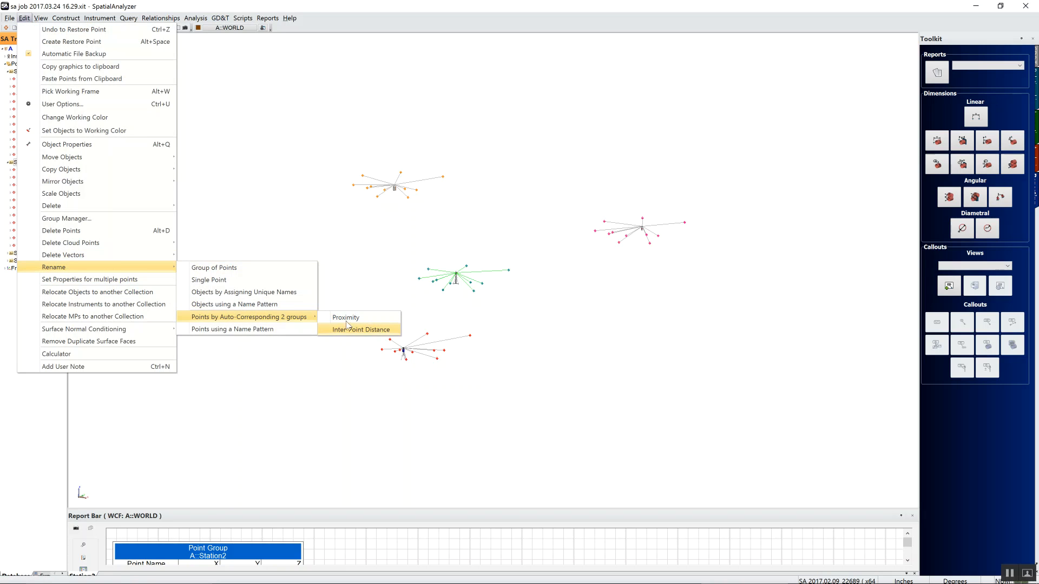
{"action": "left_click", "coordinate": [403, 255]}
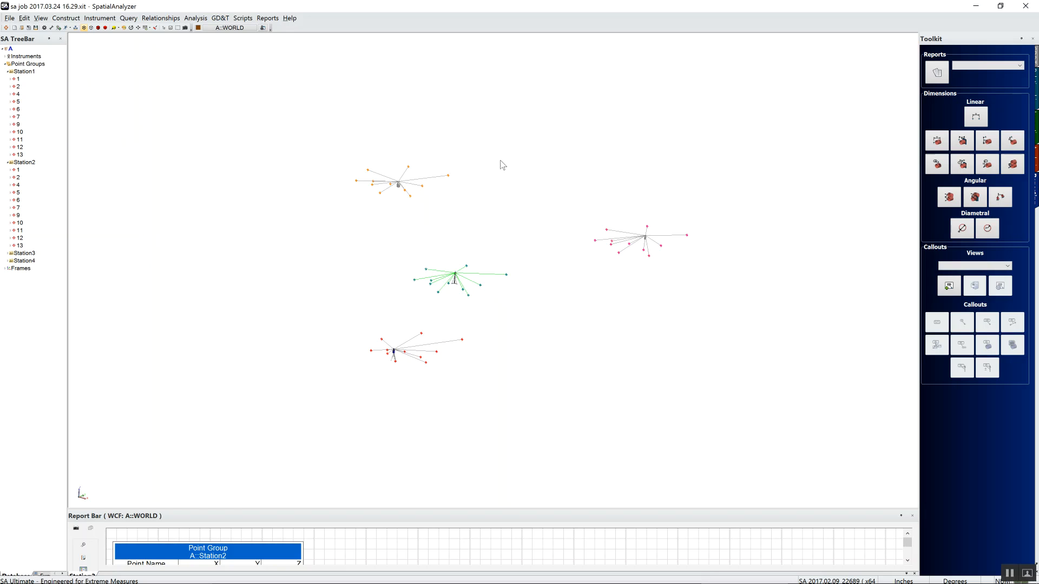
- Start a Unified Spatial Metrology Network with all four instruments and accept the network build settings with every station group included
{"action": "left_click", "coordinate": [196, 18]}
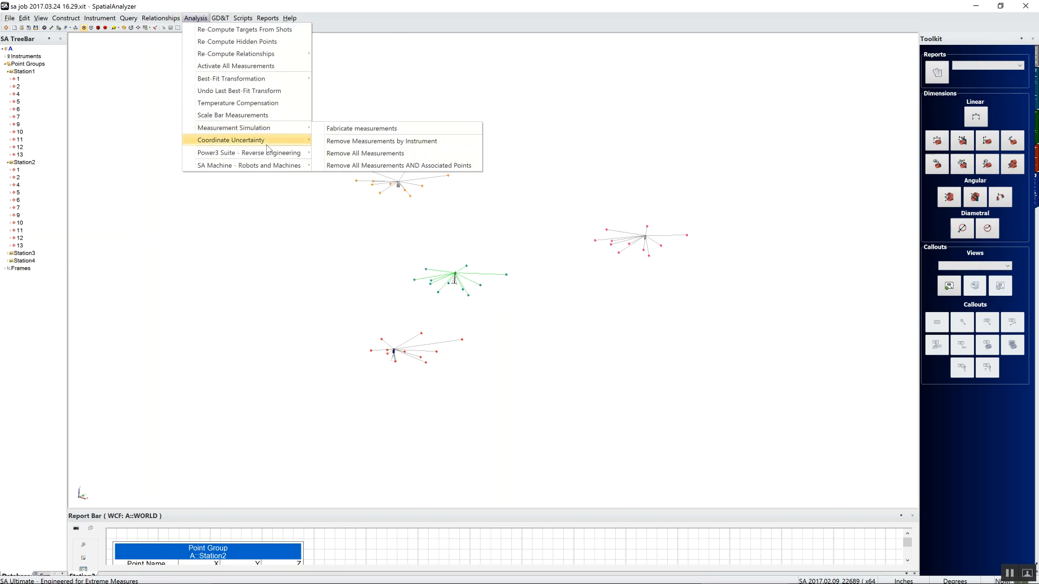
{"action": "mouse_move", "coordinate": [268, 141]}
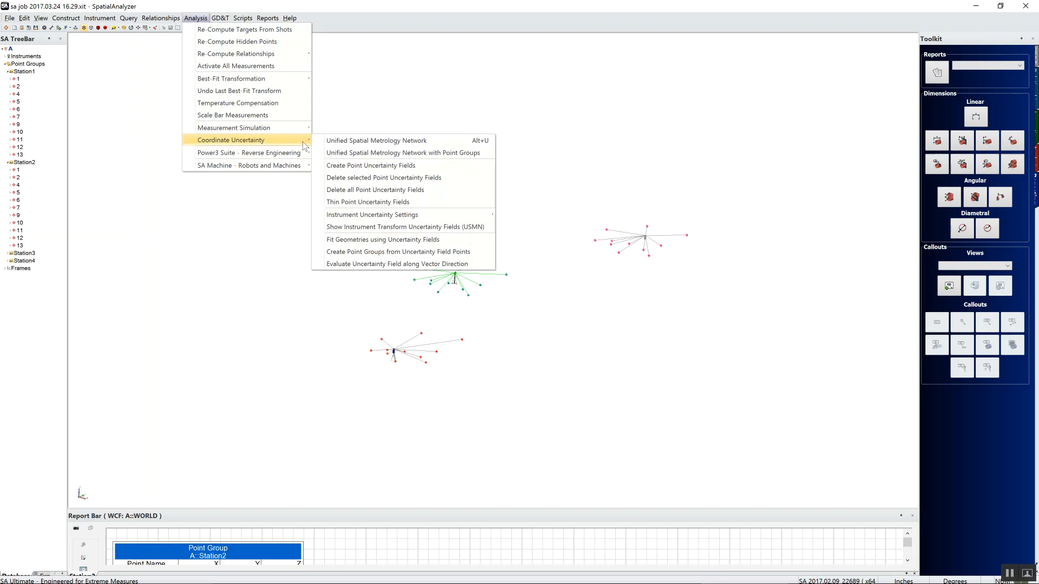
{"action": "left_click", "coordinate": [353, 142]}
{"action": "key", "text": "F2"}
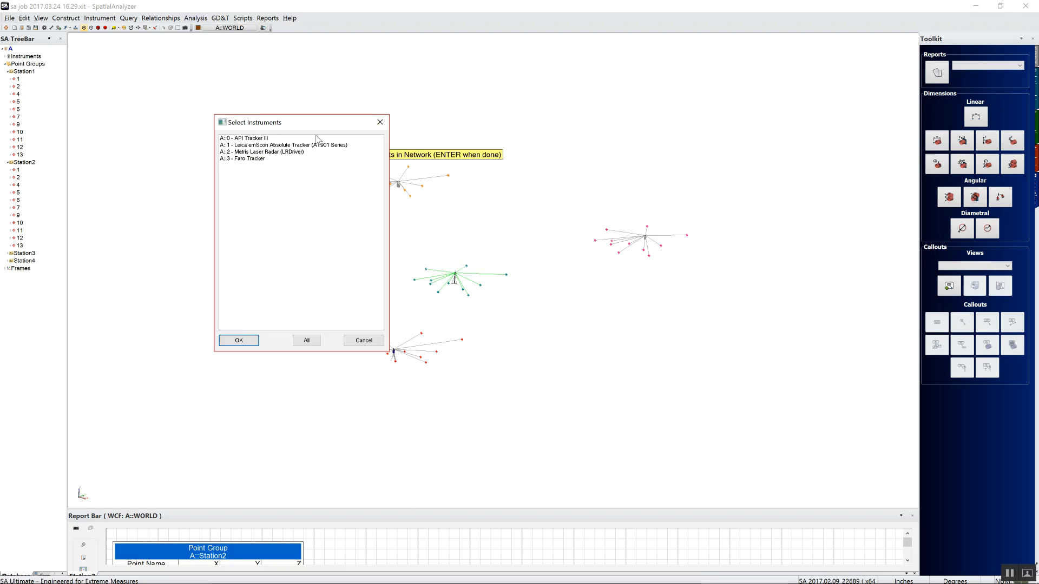
{"action": "left_click", "coordinate": [306, 341]}
{"action": "left_click", "coordinate": [238, 341]}
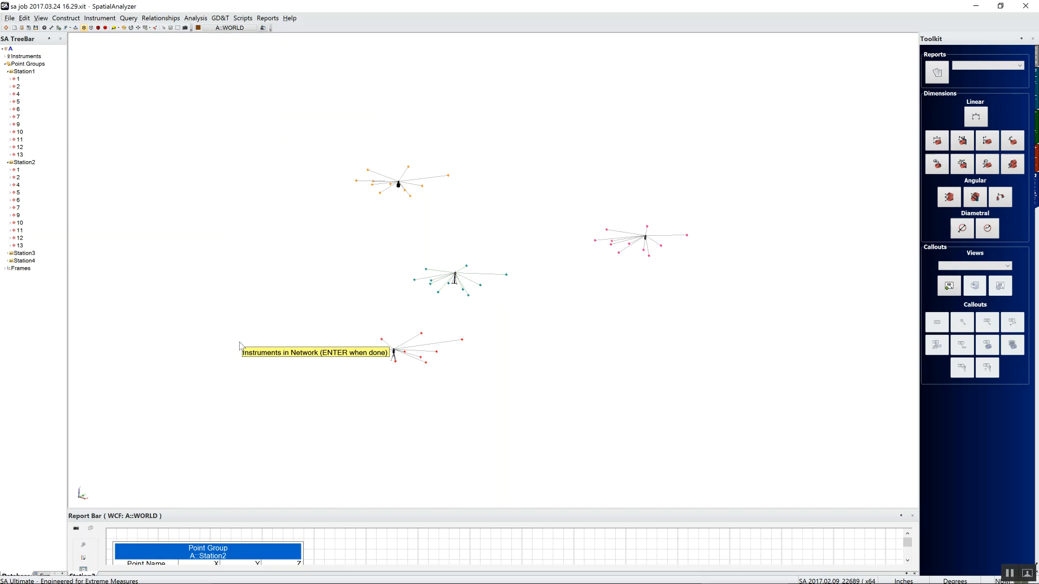
{"action": "key", "text": "Return"}
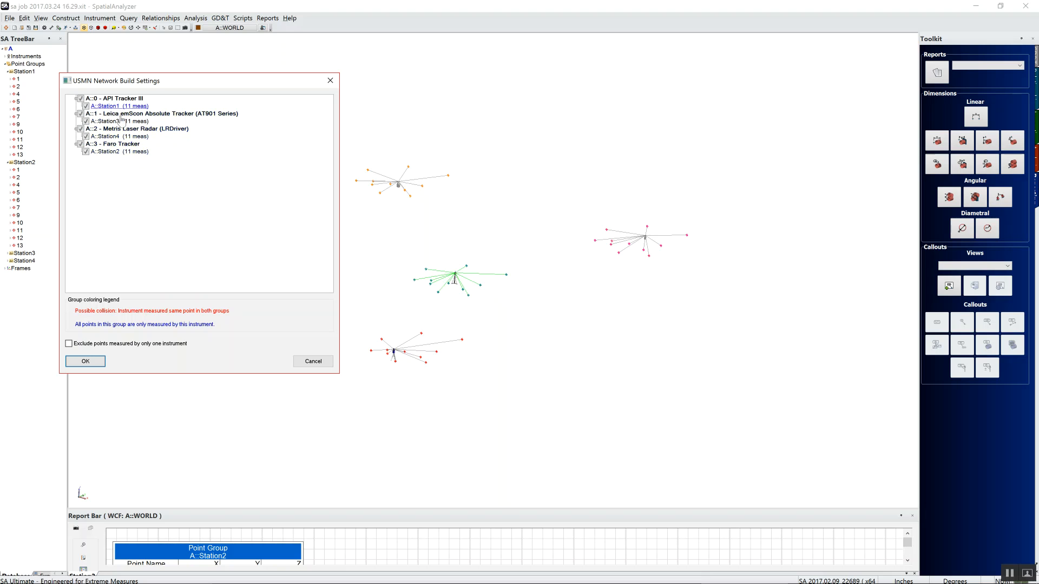
{"action": "left_click", "coordinate": [85, 361]}
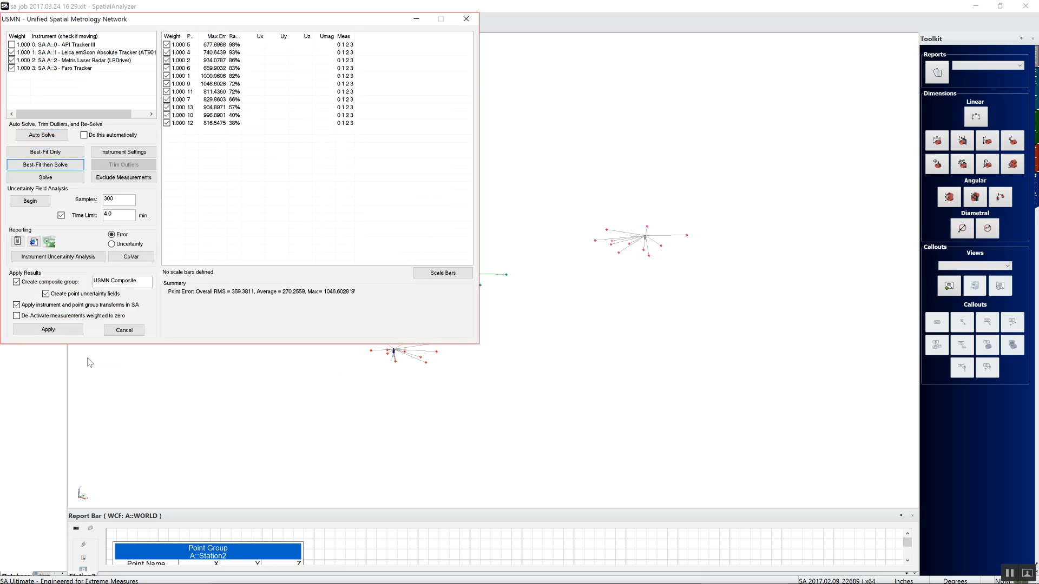
- Examine the network's instrument list and per-point measurement table against the instrument stations in the graphics view
{"action": "left_click_drag", "start_coordinate": [188, 23], "coordinate": [316, 76]}
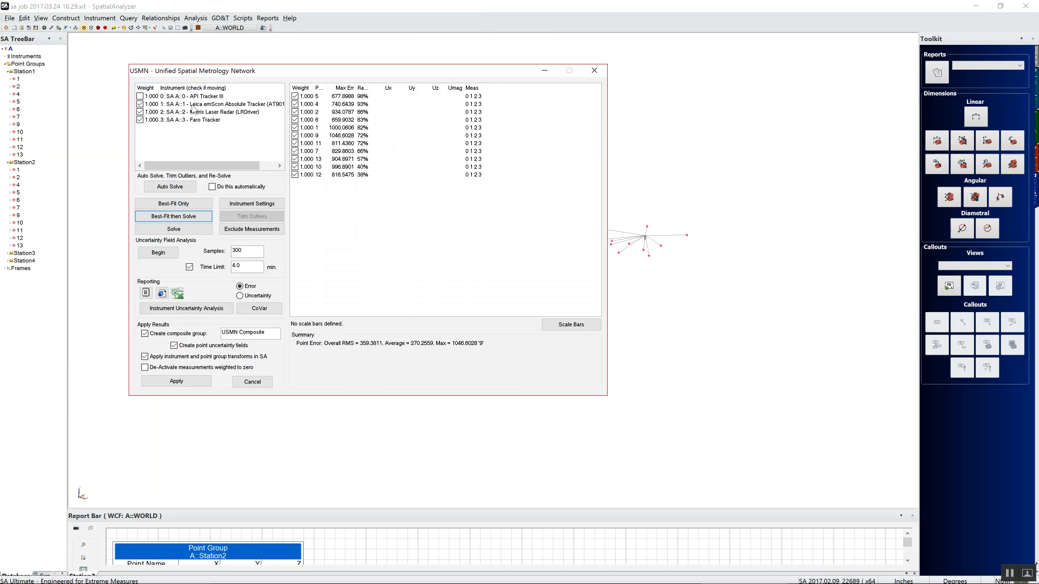
{"action": "left_click_drag", "start_coordinate": [243, 165], "coordinate": [196, 161]}
{"action": "left_click_drag", "start_coordinate": [291, 72], "coordinate": [98, 117]}
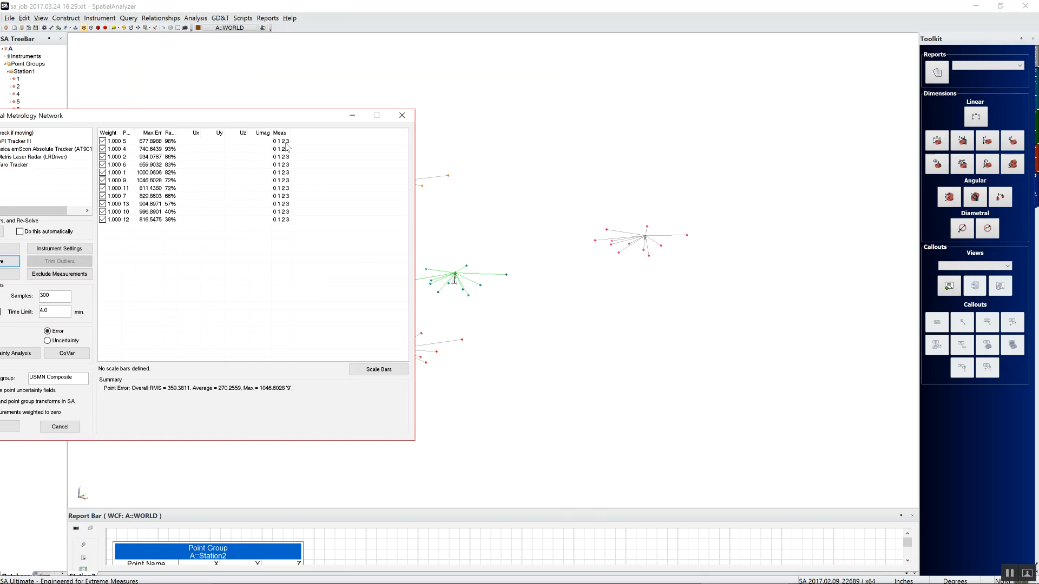
{"action": "left_click_drag", "start_coordinate": [281, 120], "coordinate": [195, 244]}
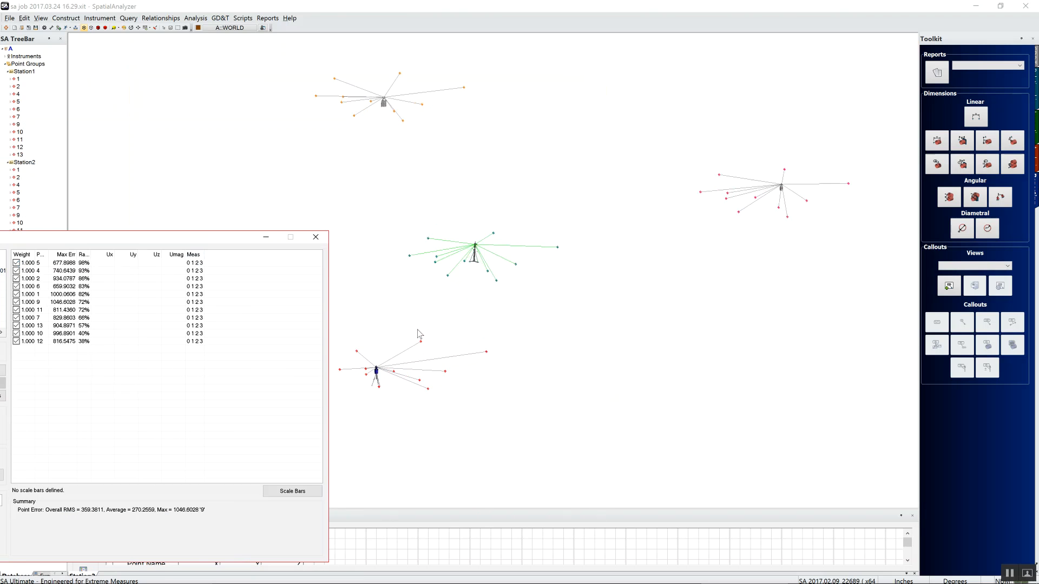
{"action": "scroll", "coordinate": [487, 246], "scroll_direction": "up", "scroll_amount": 6}
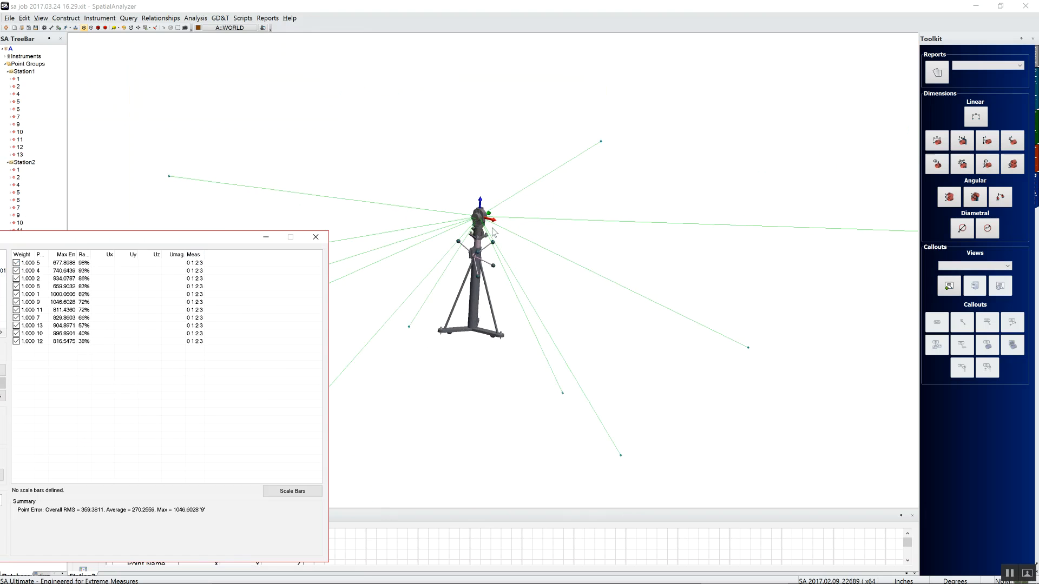
{"action": "scroll", "coordinate": [493, 231], "scroll_direction": "up", "scroll_amount": 2}
{"action": "scroll", "coordinate": [519, 212], "scroll_direction": "down", "scroll_amount": 8}
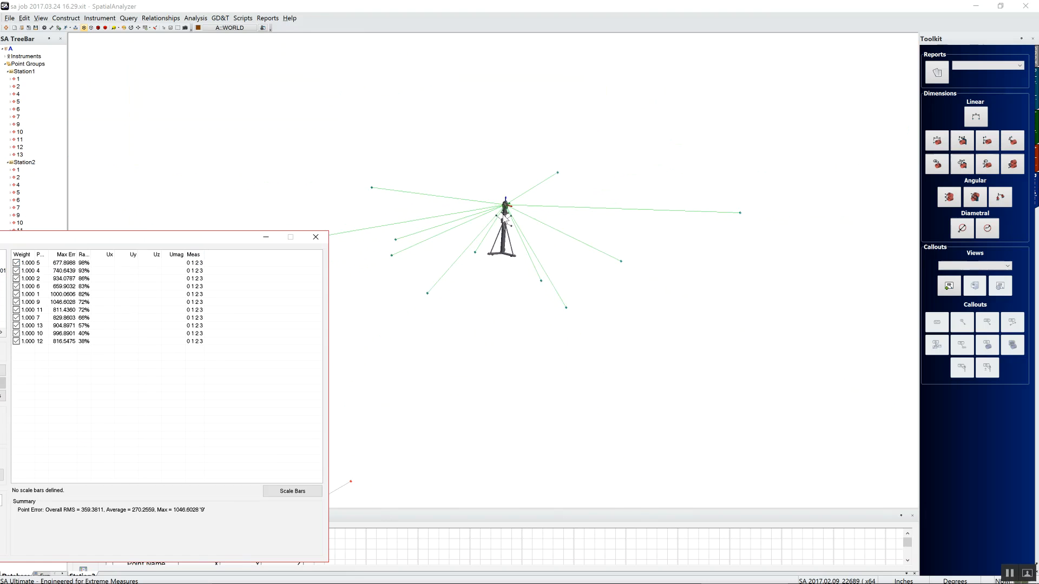
{"action": "left_click_drag", "start_coordinate": [155, 234], "coordinate": [363, 94]}
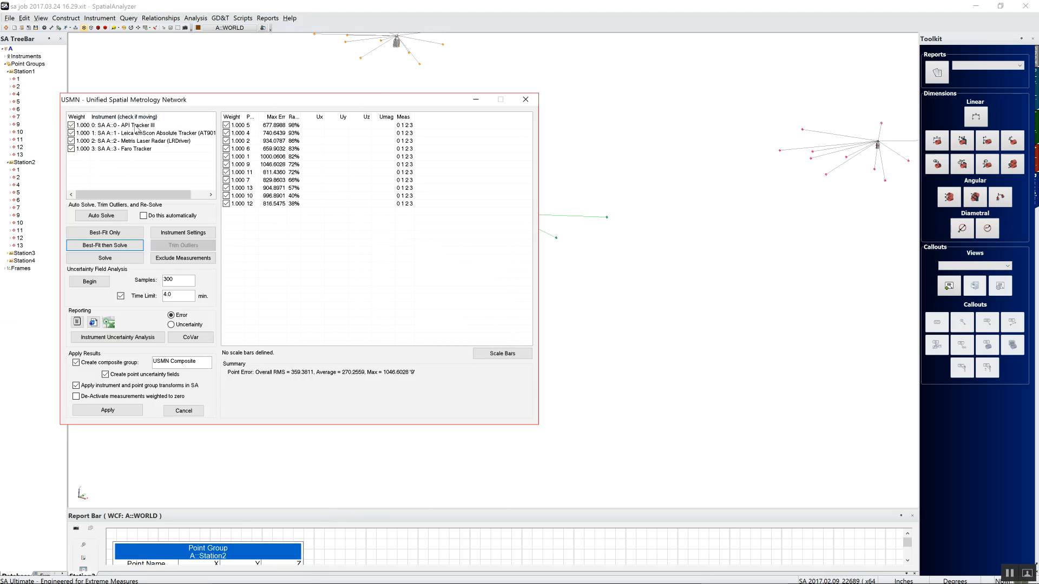
{"action": "left_click_drag", "start_coordinate": [403, 100], "coordinate": [169, 254]}
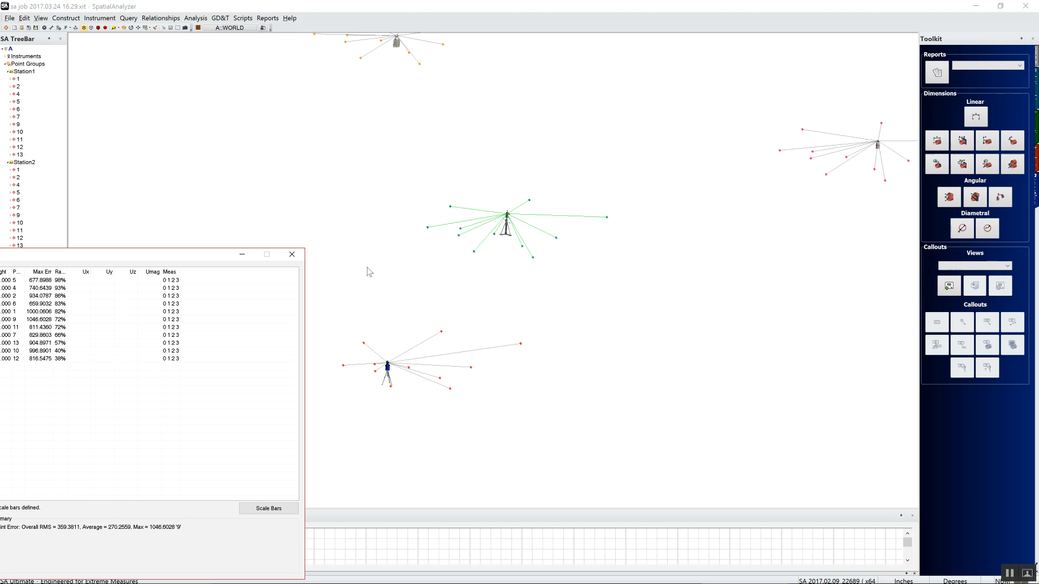
{"action": "left_click_drag", "start_coordinate": [178, 263], "coordinate": [406, 94]}
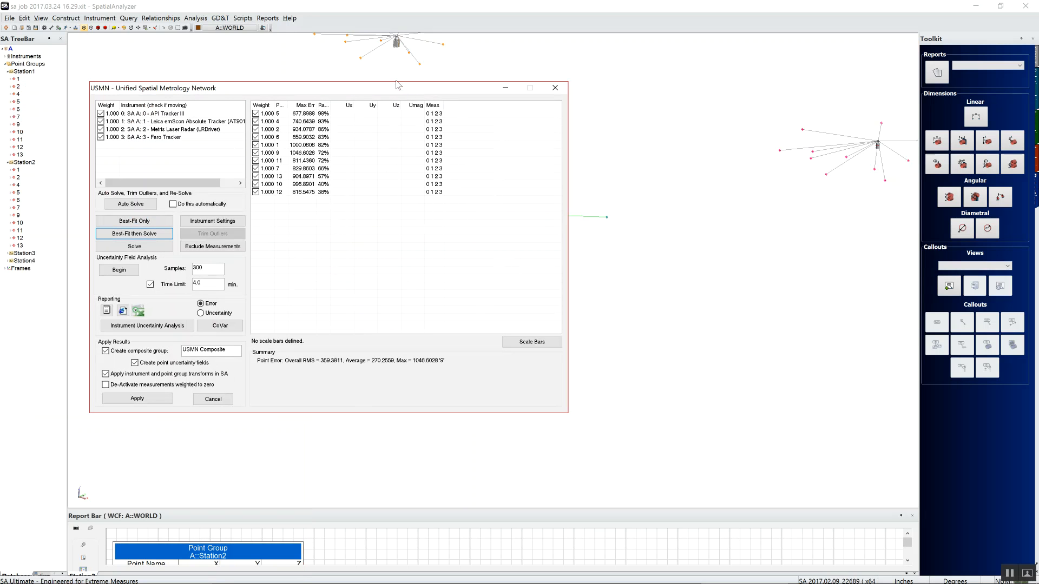
{"action": "left_click_drag", "start_coordinate": [339, 95], "coordinate": [111, 236]}
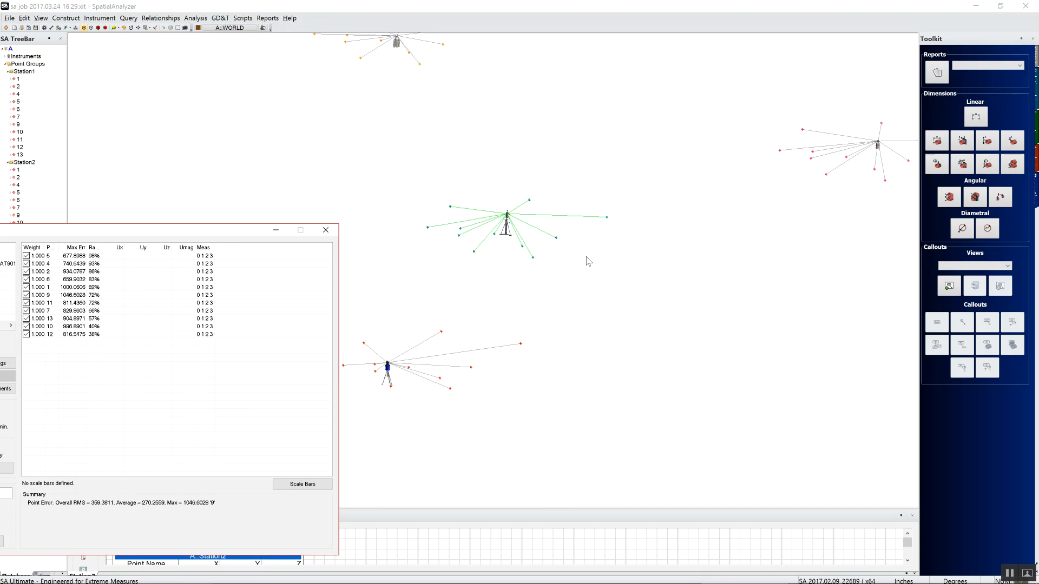
{"action": "left_click_drag", "start_coordinate": [199, 233], "coordinate": [424, 115]}
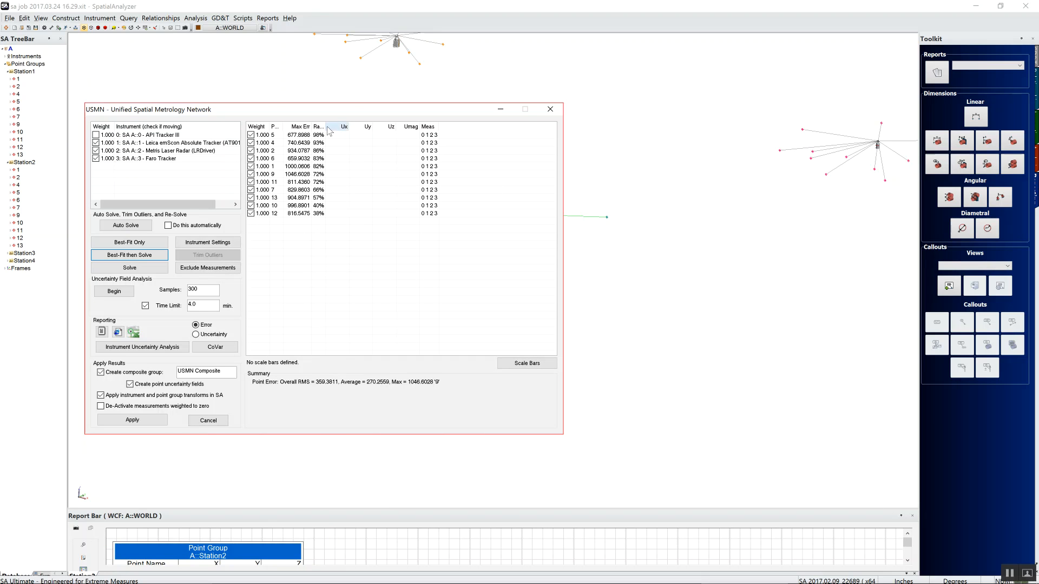
- Widen the Ranking column of the point table and run Best-Fit then Solve on the network
{"action": "mouse_move", "coordinate": [326, 128]}
{"action": "left_mouse_down"}
{"action": "mouse_move", "coordinate": [383, 128]}
{"action": "mouse_move", "coordinate": [347, 128]}
{"action": "left_mouse_up"}
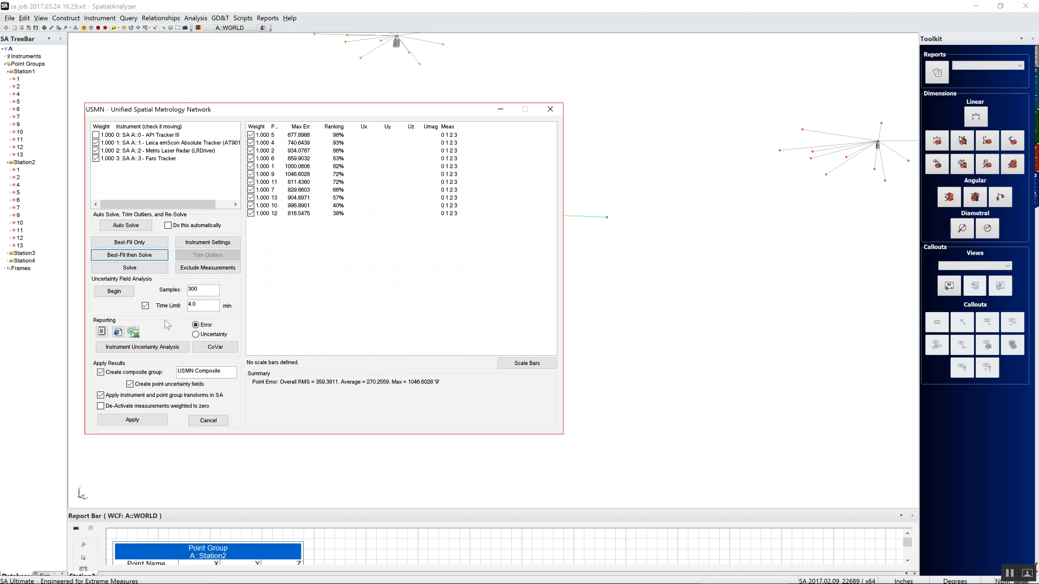
{"action": "left_click_drag", "start_coordinate": [351, 112], "coordinate": [853, 209]}
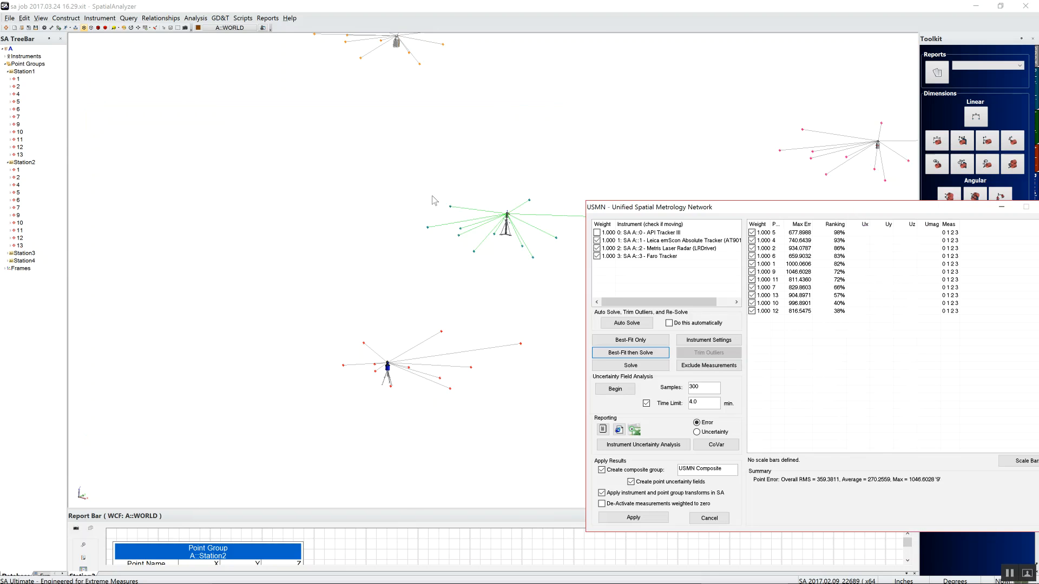
{"action": "scroll", "coordinate": [238, 191], "scroll_direction": "down", "scroll_amount": 3}
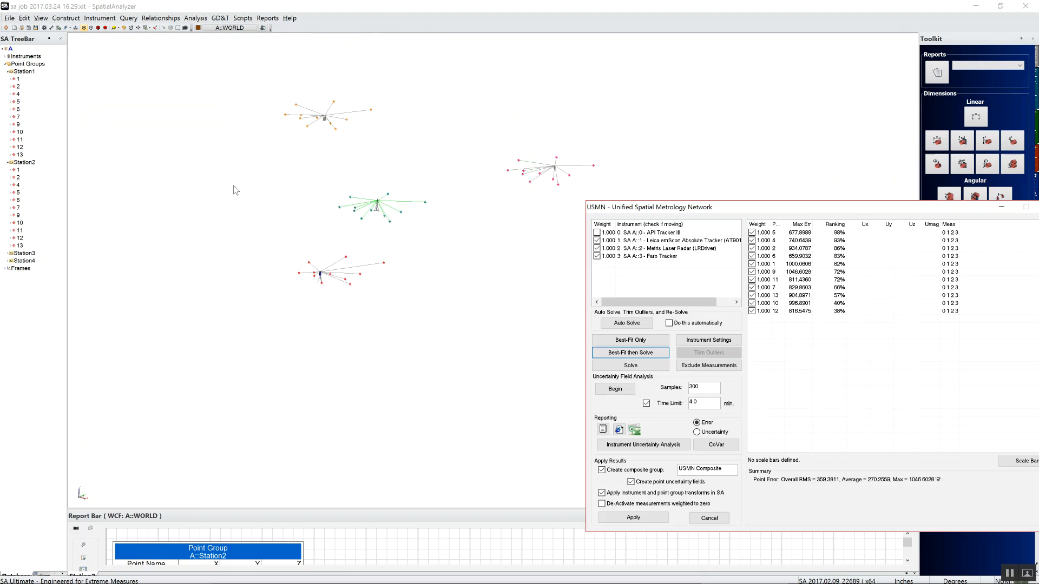
{"action": "left_click", "coordinate": [650, 357]}
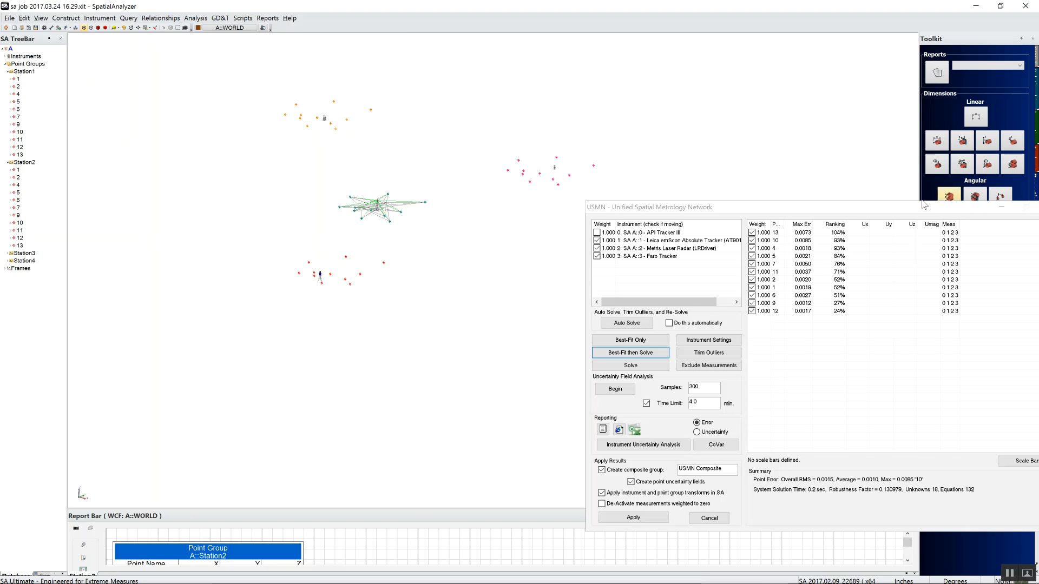
- Exclude points 13 and 10 from the network one at a time, running Best-Fit then Solve after each exclusion
{"action": "left_click_drag", "start_coordinate": [894, 208], "coordinate": [644, 152]}
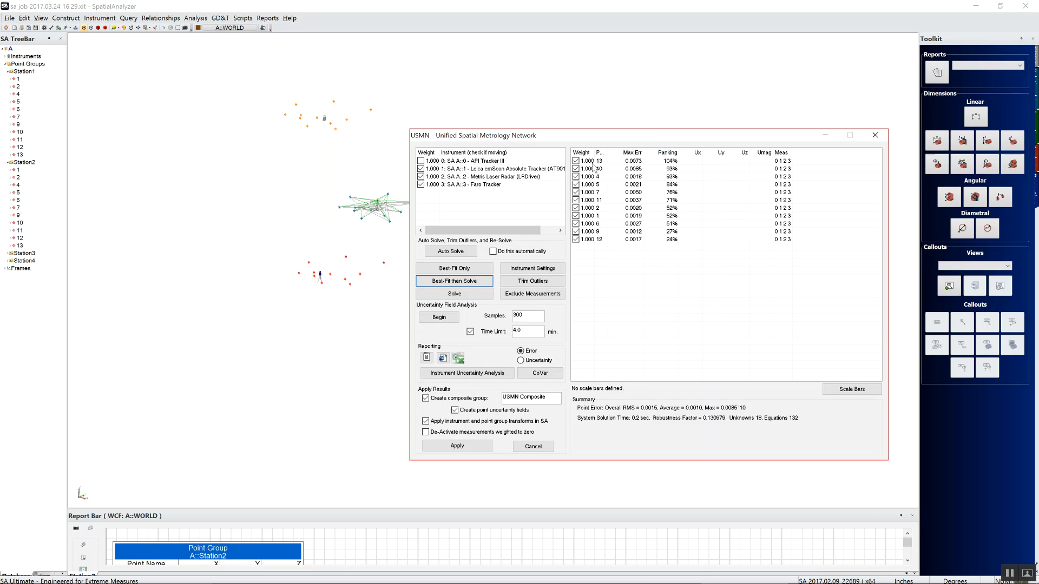
{"action": "left_click_drag", "start_coordinate": [607, 153], "coordinate": [616, 154]}
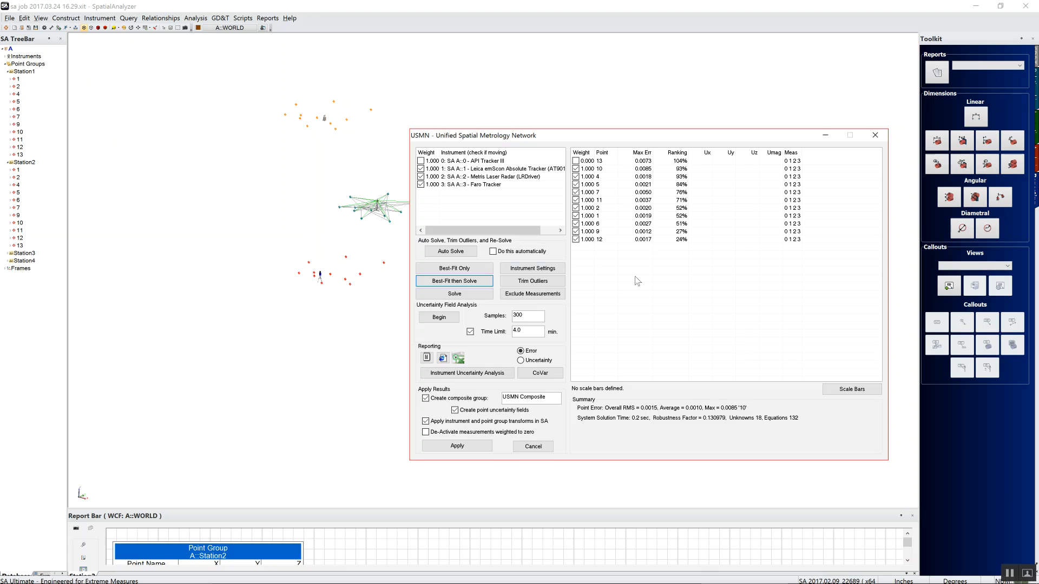
{"action": "left_click", "coordinate": [456, 285]}
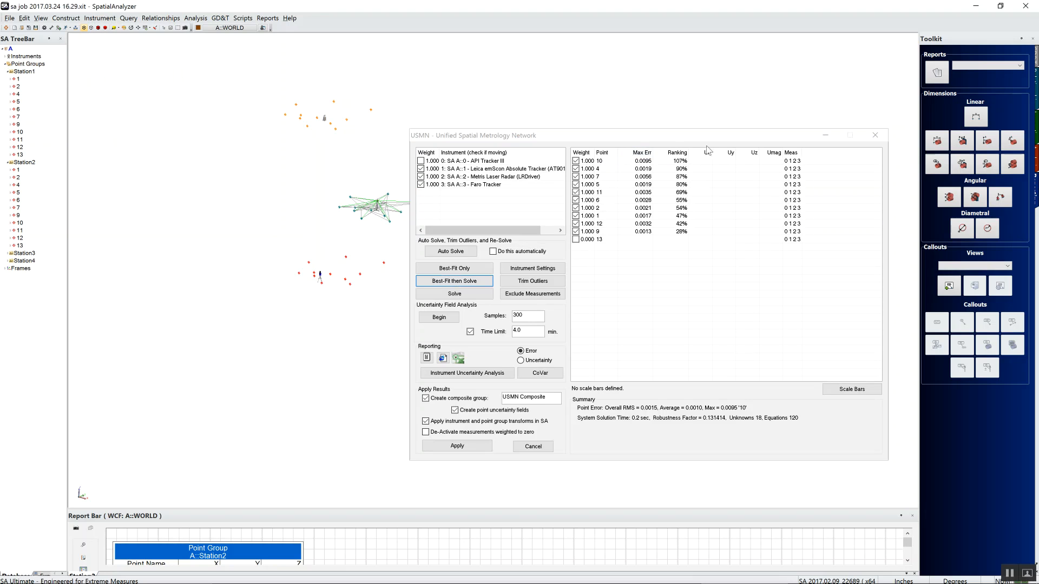
{"action": "left_click", "coordinate": [576, 162]}
{"action": "left_click", "coordinate": [469, 282]}
{"action": "left_click_drag", "start_coordinate": [675, 138], "coordinate": [724, 143]}
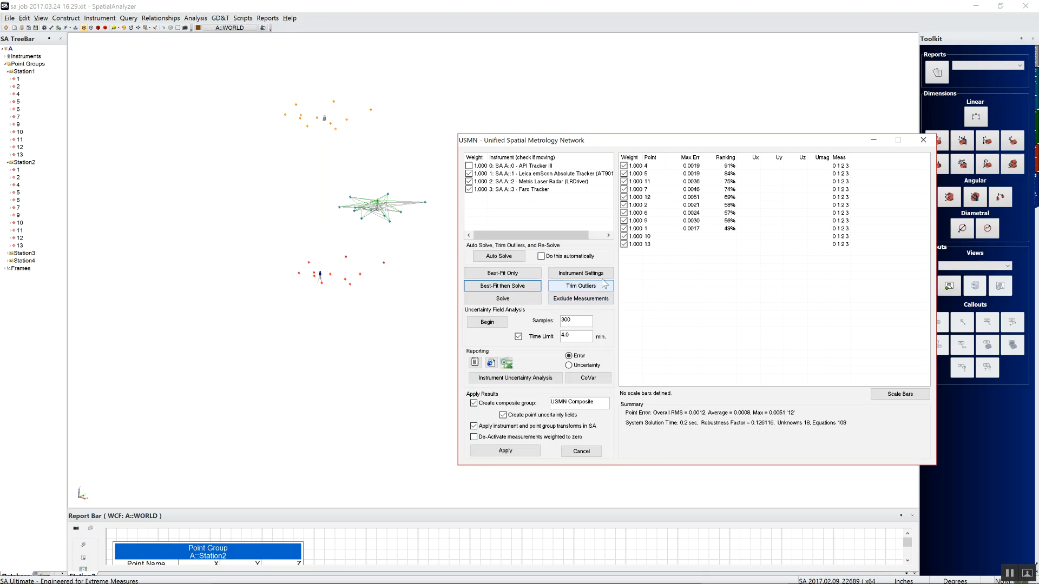
- Auto-solve the network with every point weighted 1.000, and repeat the auto-solve
{"action": "left_click", "coordinate": [489, 256]}
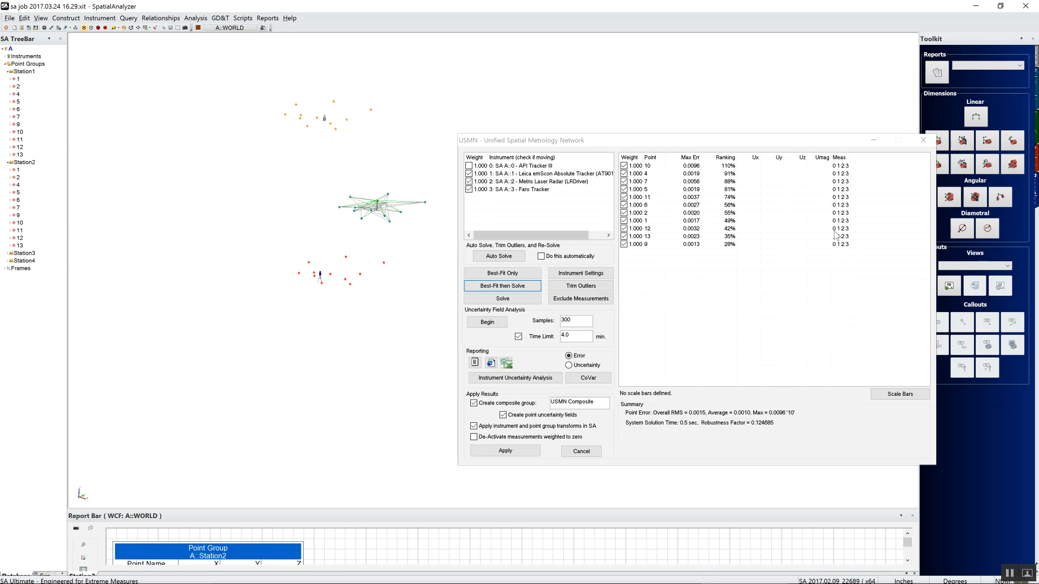
{"action": "left_click", "coordinate": [501, 256]}
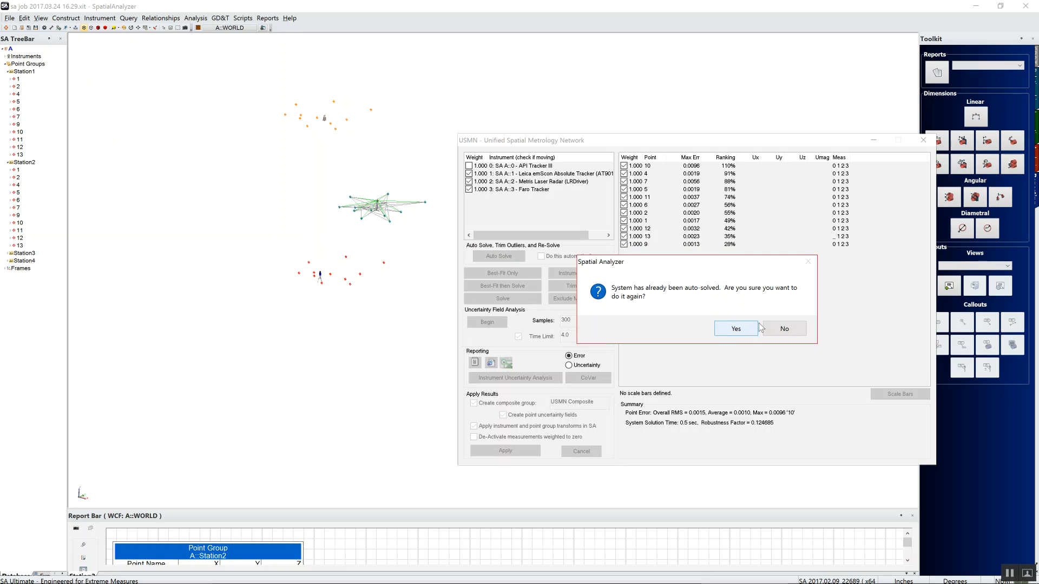
{"action": "left_click", "coordinate": [741, 329]}
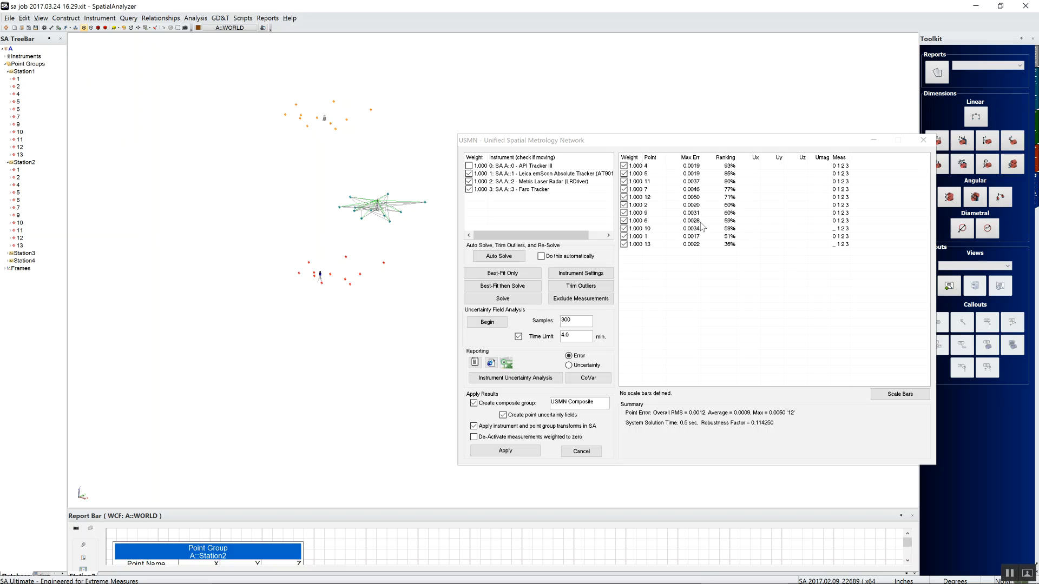
- Apply the solved network with its instrument transforms and USMN Composite group, and expand that group to list its points
{"action": "left_click", "coordinate": [505, 450]}
{"action": "left_click_drag", "start_coordinate": [313, 169], "coordinate": [479, 257]}
{"action": "right_click_drag", "start_coordinate": [431, 364], "coordinate": [397, 297]}
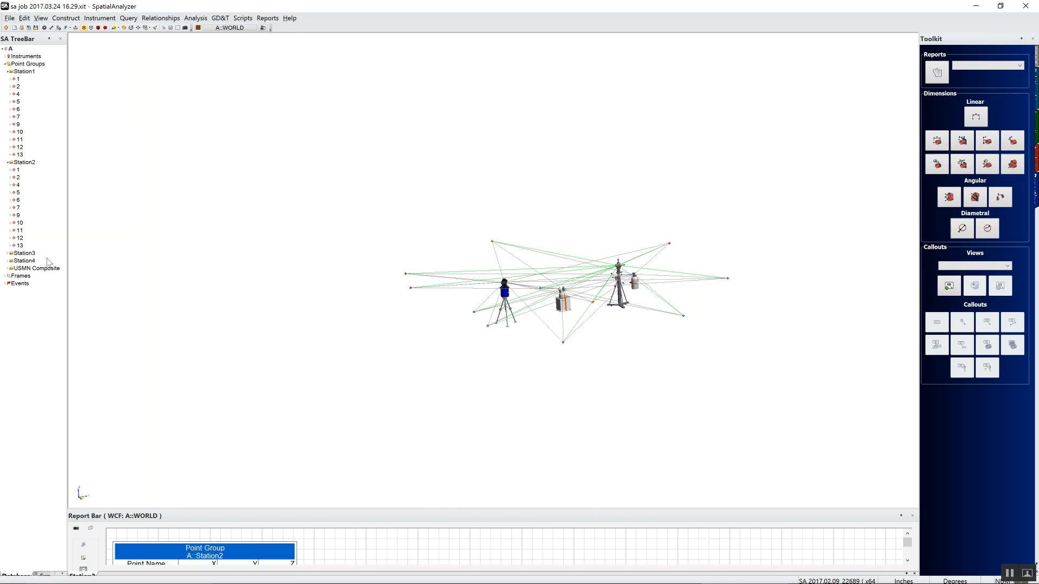
{"action": "left_click", "coordinate": [8, 269]}
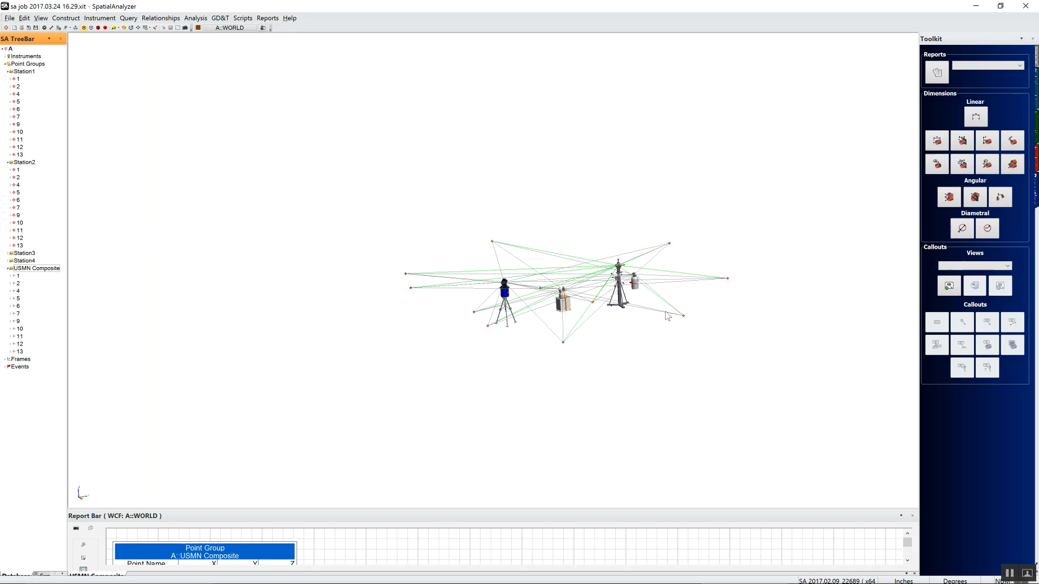
- Examine the individual station measurements around one shared composite point up close, and the aligned instruments and shot lines as a whole
{"action": "left_click_drag", "start_coordinate": [542, 332], "coordinate": [593, 353]}
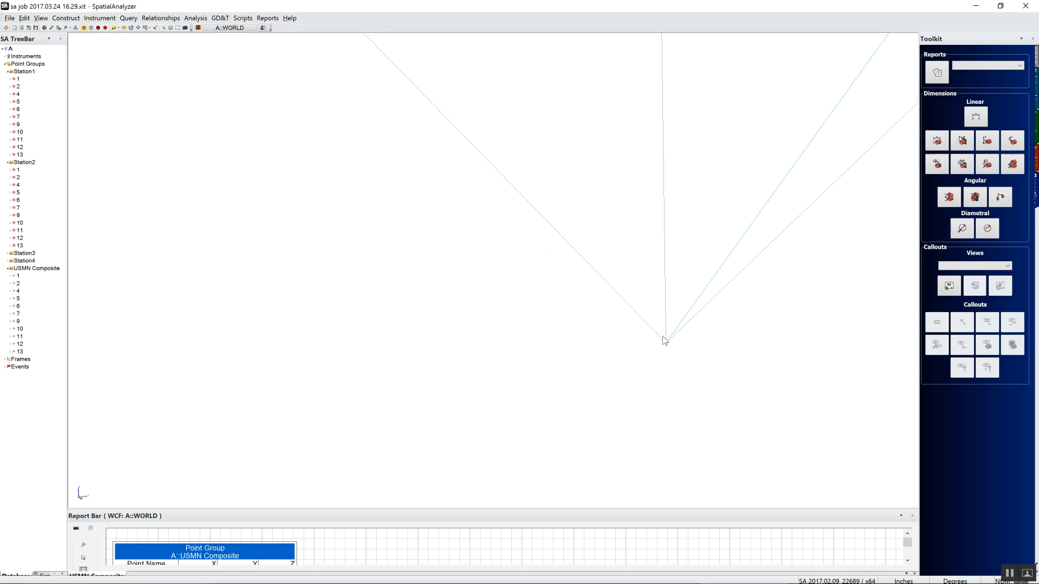
{"action": "left_click_drag", "start_coordinate": [496, 335], "coordinate": [528, 355]}
{"action": "left_click_drag", "start_coordinate": [578, 171], "coordinate": [691, 329]}
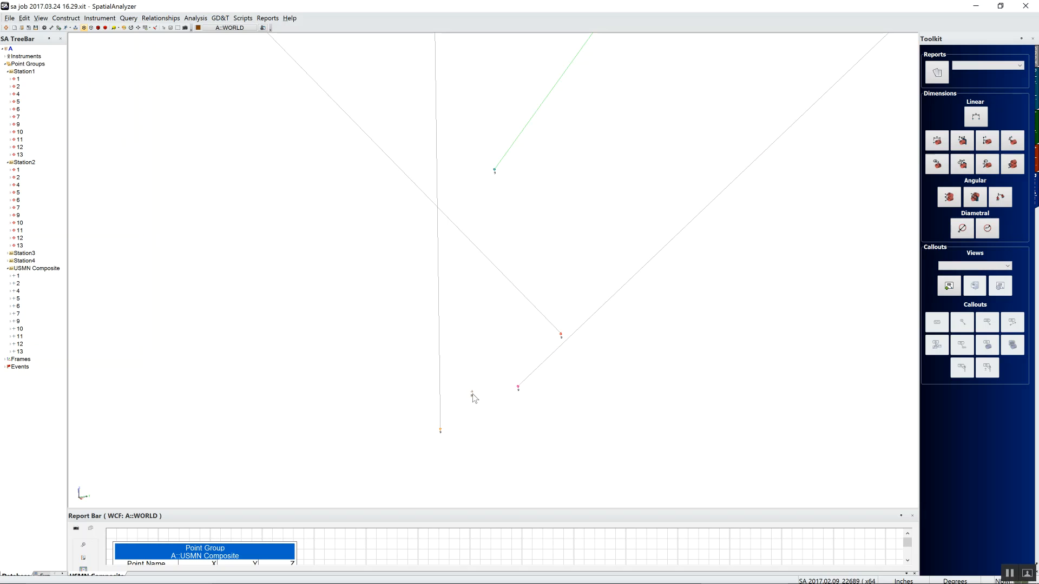
{"action": "scroll", "coordinate": [473, 396], "scroll_direction": "down", "scroll_amount": 10}
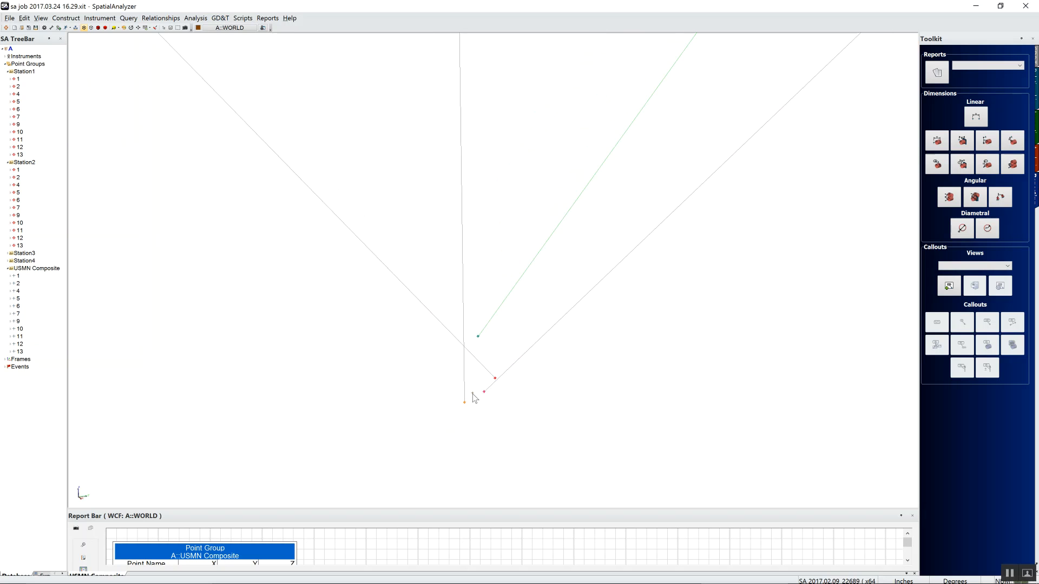
{"action": "scroll", "coordinate": [473, 398], "scroll_direction": "down", "scroll_amount": 8}
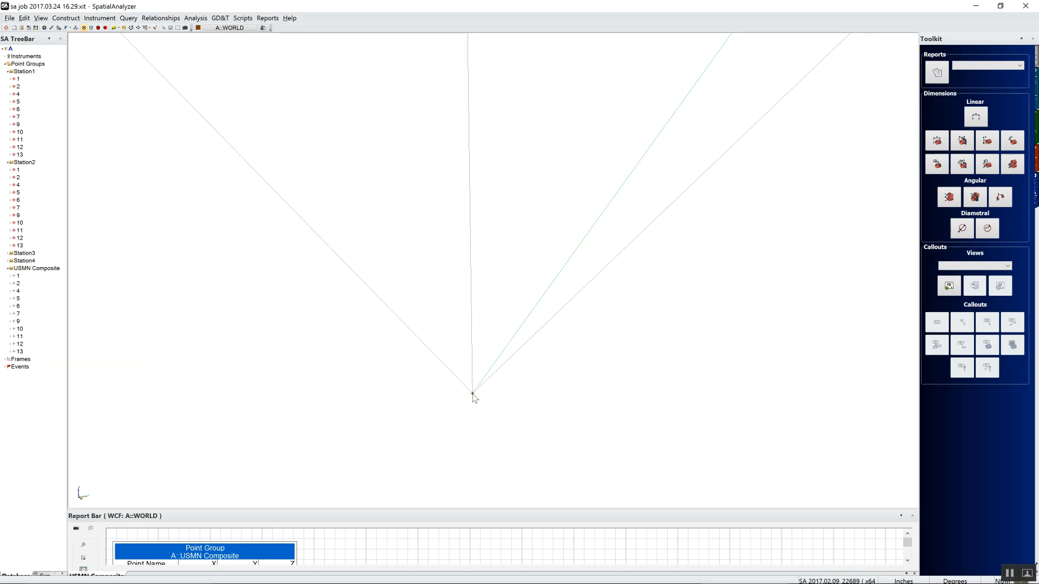
{"action": "scroll", "coordinate": [474, 396], "scroll_direction": "down", "scroll_amount": 10}
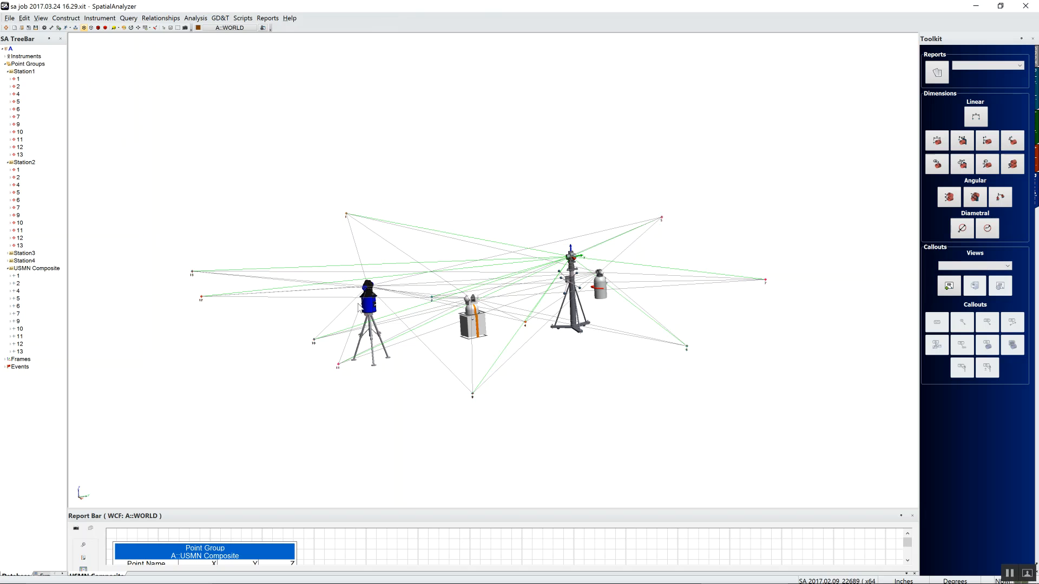
{"action": "left_click_drag", "start_coordinate": [404, 346], "coordinate": [319, 403]}
{"action": "left_click_drag", "start_coordinate": [471, 433], "coordinate": [472, 424]}
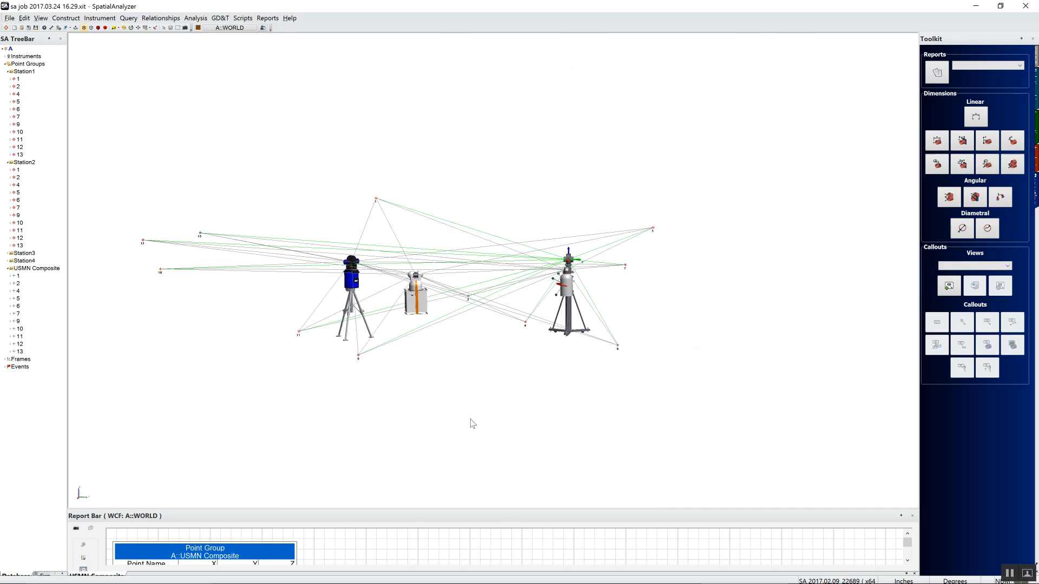